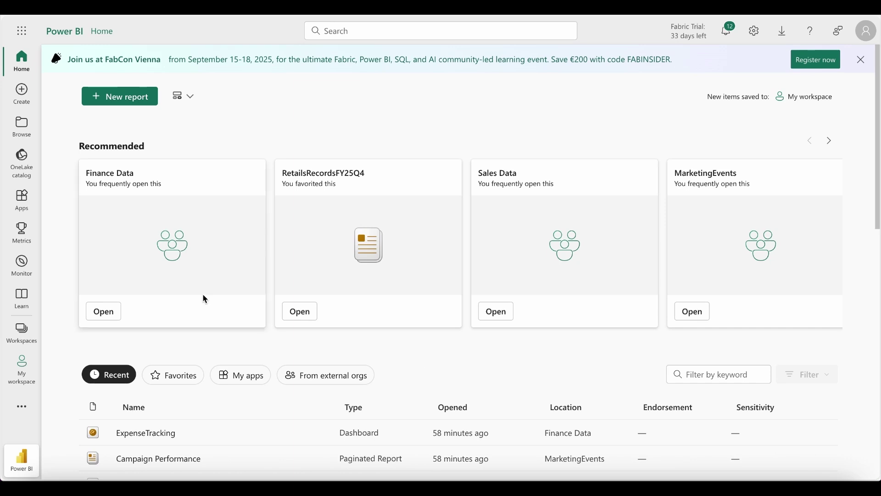
# - Open the OneLake catalog and dismiss the Fabric/Power BI experience chooser
pyautogui.click(29, 174)
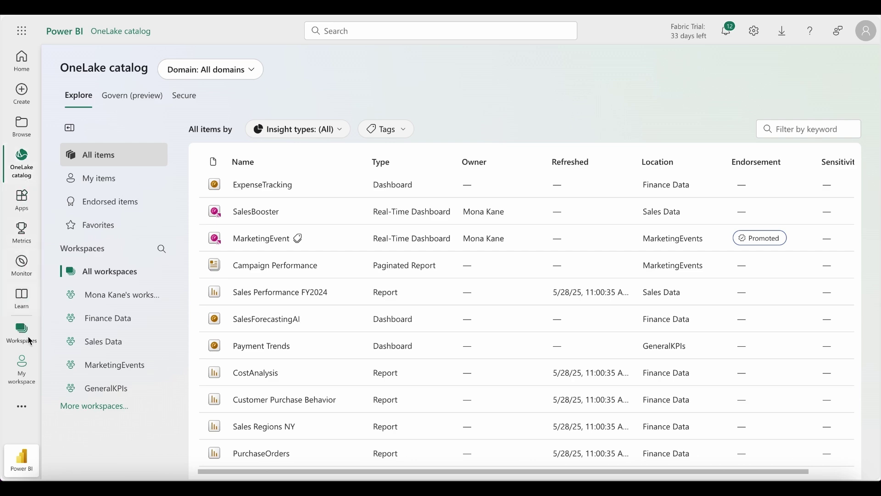
pyautogui.click(27, 458)
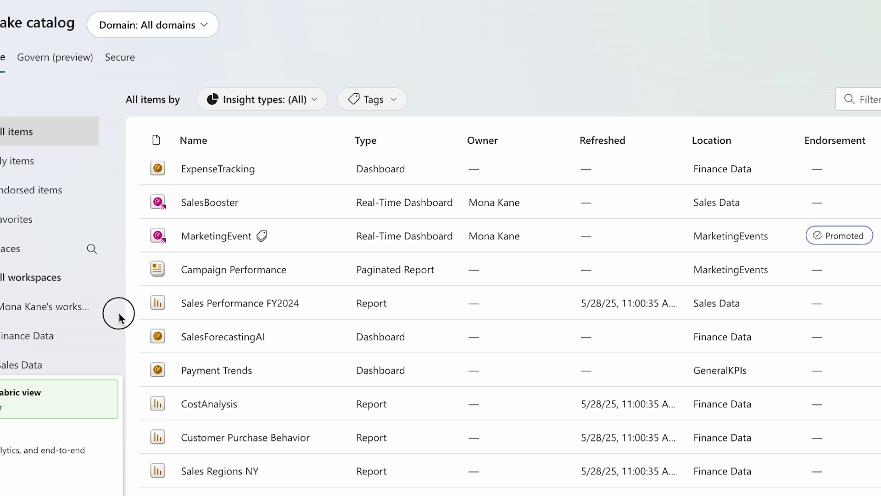
pyautogui.click(119, 314)
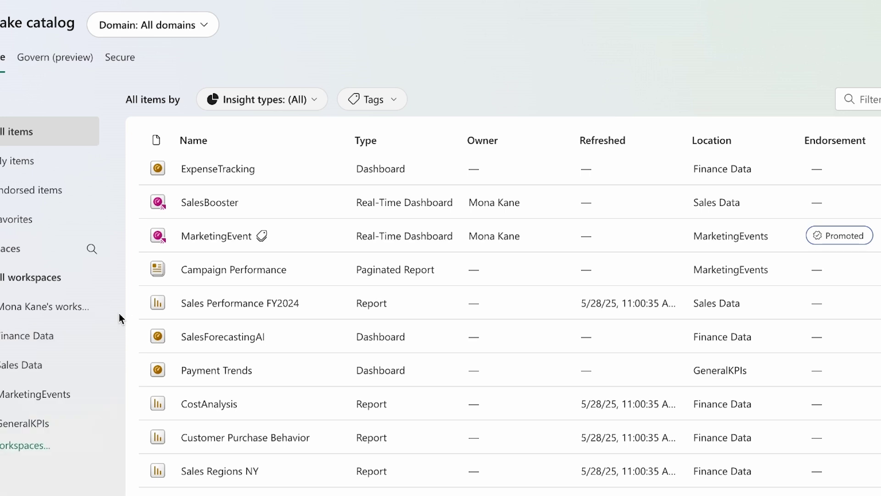
# - Filter the catalog's item types to Data, All types
pyautogui.click(317, 101)
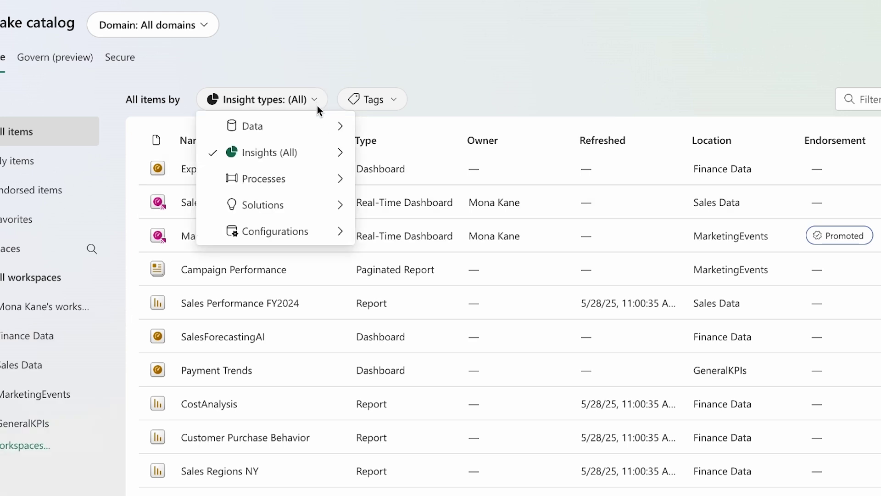
pyautogui.moveTo(313, 153)
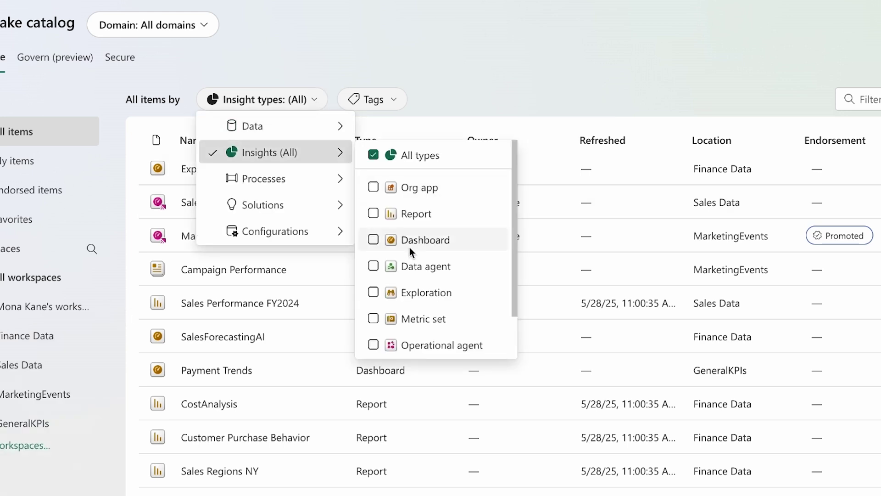
pyautogui.scroll(-1, 410, 247)
pyautogui.scroll(1, 409, 247)
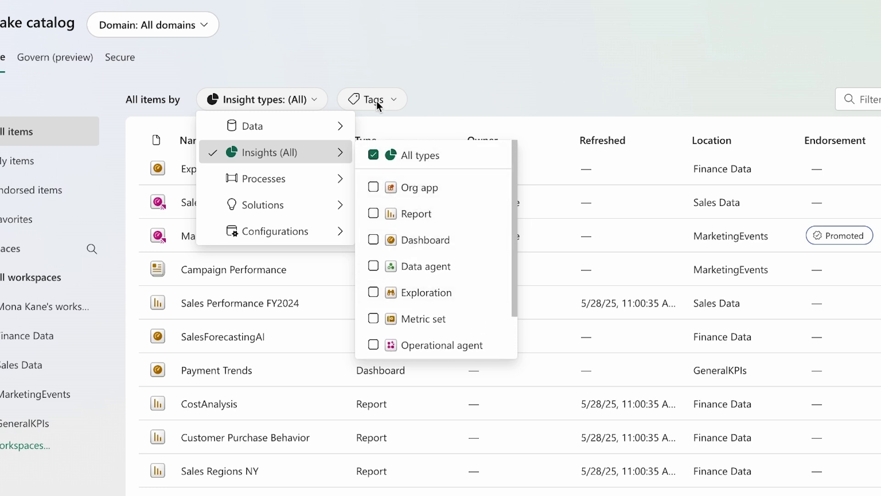
pyautogui.moveTo(315, 133)
pyautogui.scroll(-2, 448, 184)
pyautogui.scroll(-3, 447, 184)
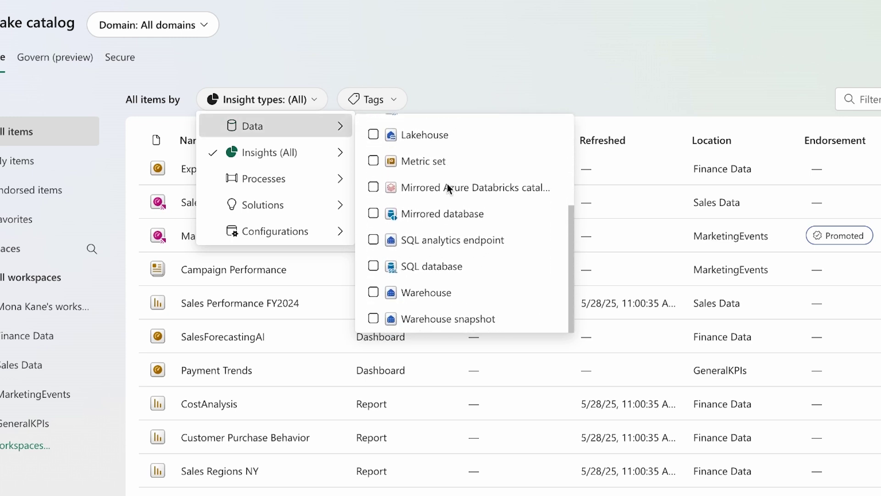
pyautogui.scroll(2, 447, 183)
pyautogui.scroll(3, 447, 183)
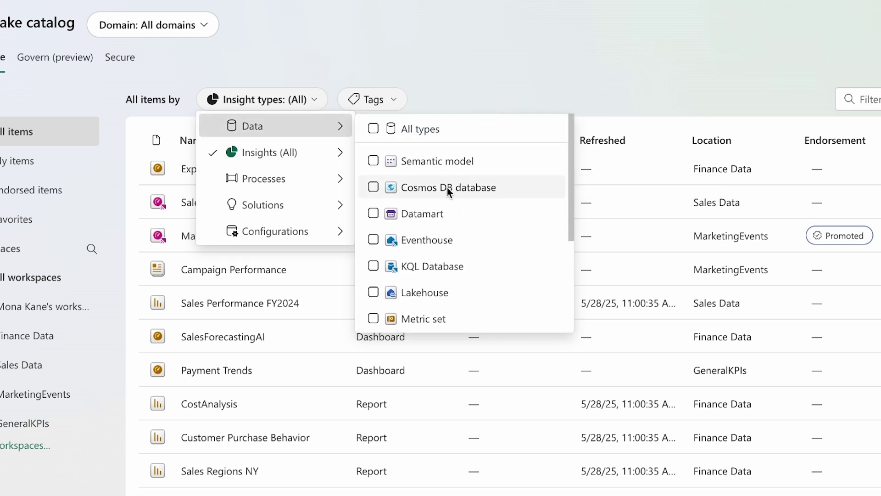
pyautogui.click(456, 134)
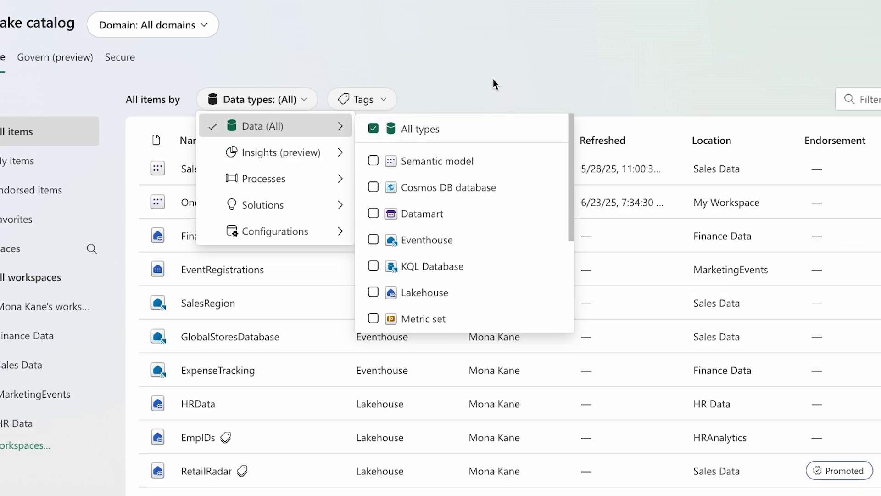
pyautogui.click(493, 79)
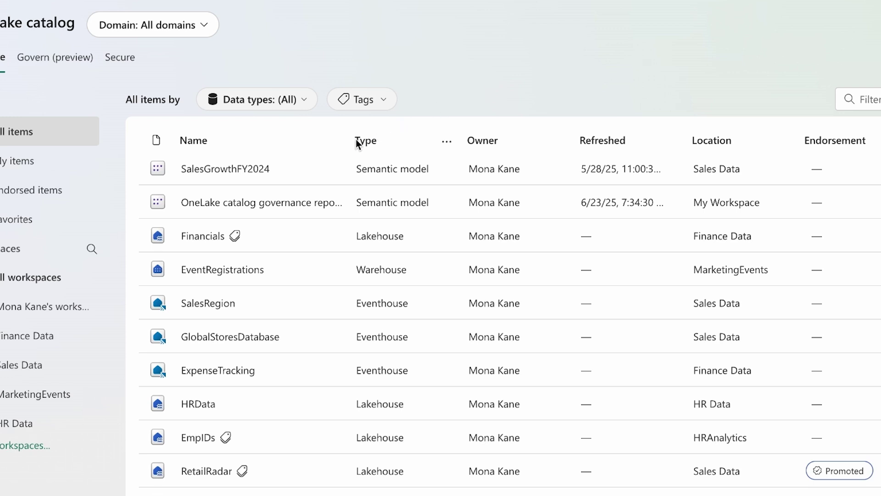
# - Reopen the item type filter to review its categories, then close it
pyautogui.click(298, 101)
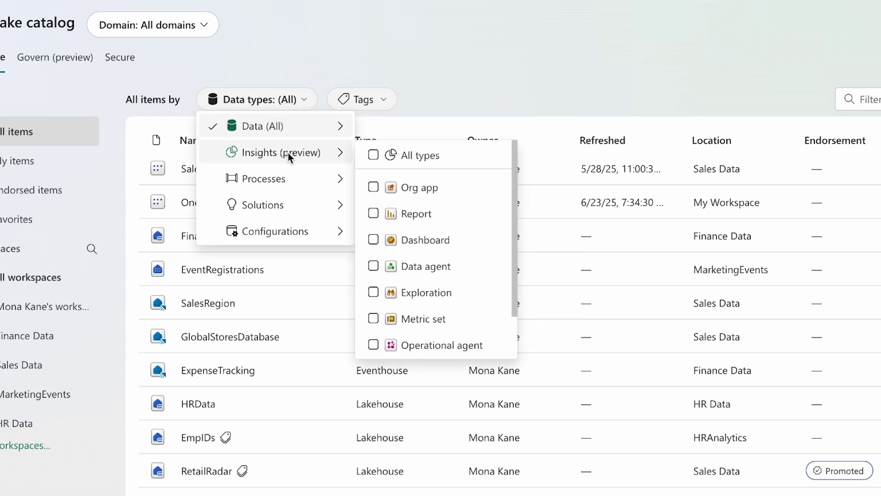
pyautogui.moveTo(274, 183)
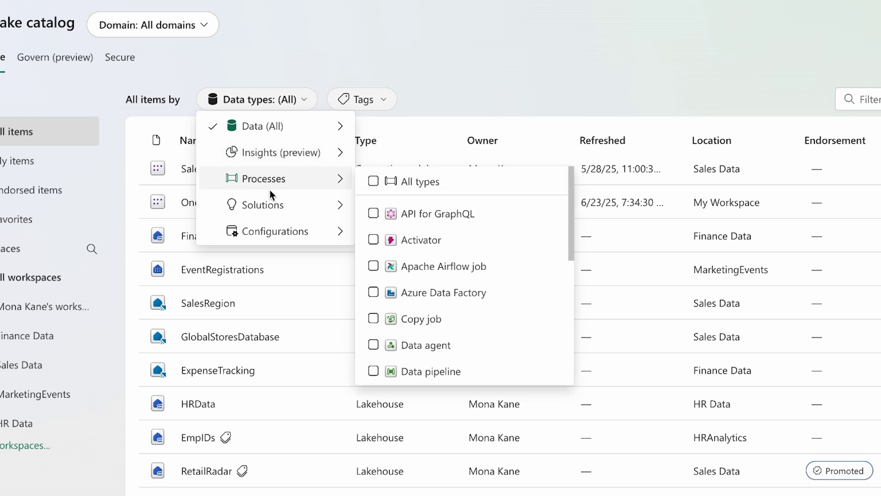
pyautogui.moveTo(271, 208)
pyautogui.moveTo(266, 236)
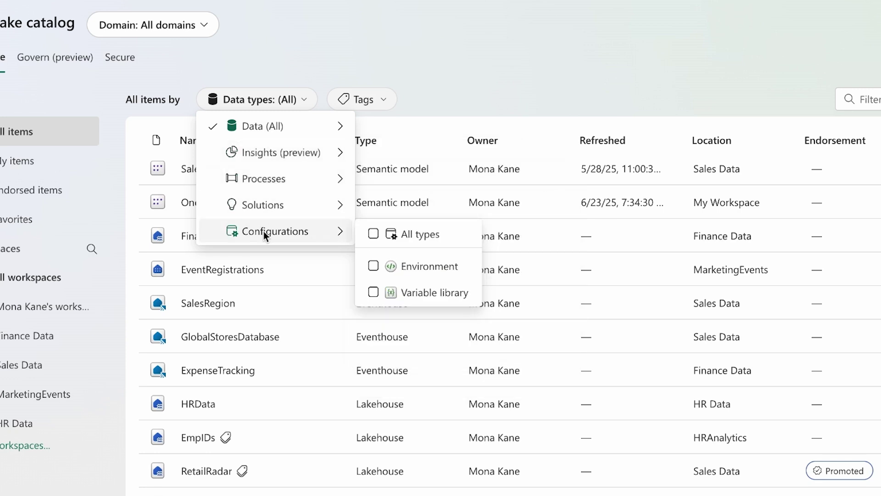
pyautogui.click(451, 89)
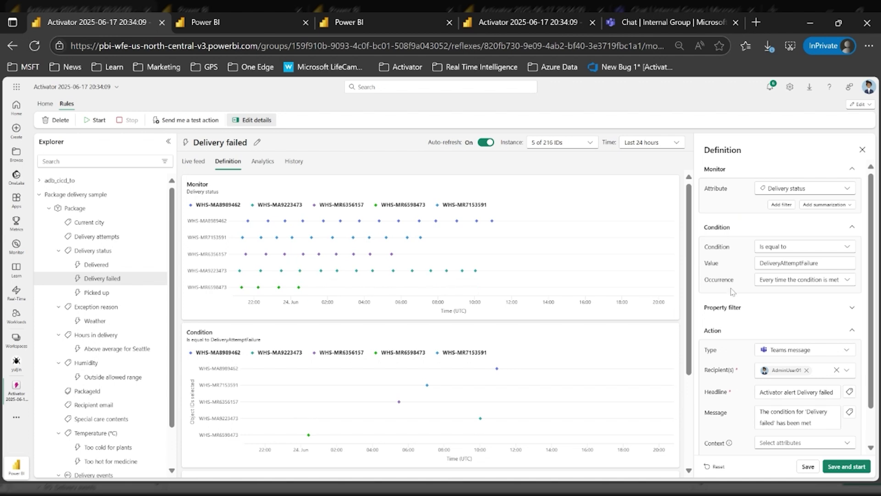
# - Make the alert a Teams group chat message to Marketing Group and send a test
pyautogui.scroll(-2, 737, 335)
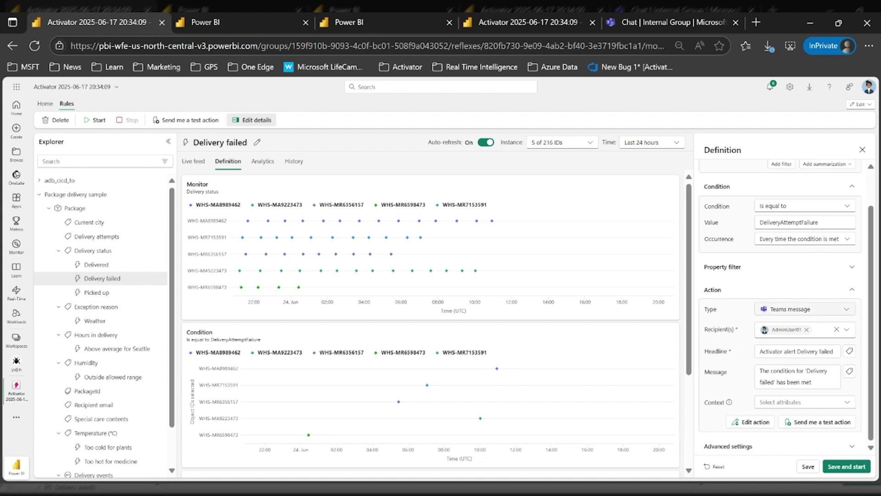
pyautogui.click(766, 310)
pyautogui.moveTo(786, 350)
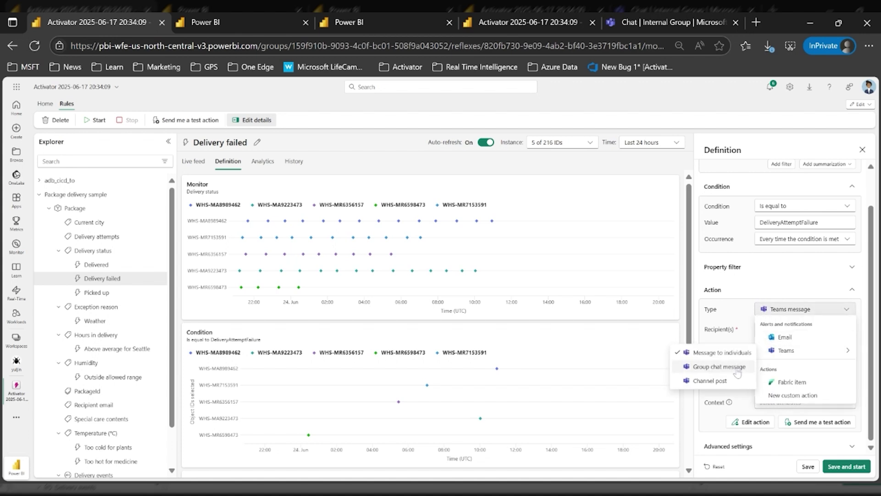
pyautogui.click(737, 367)
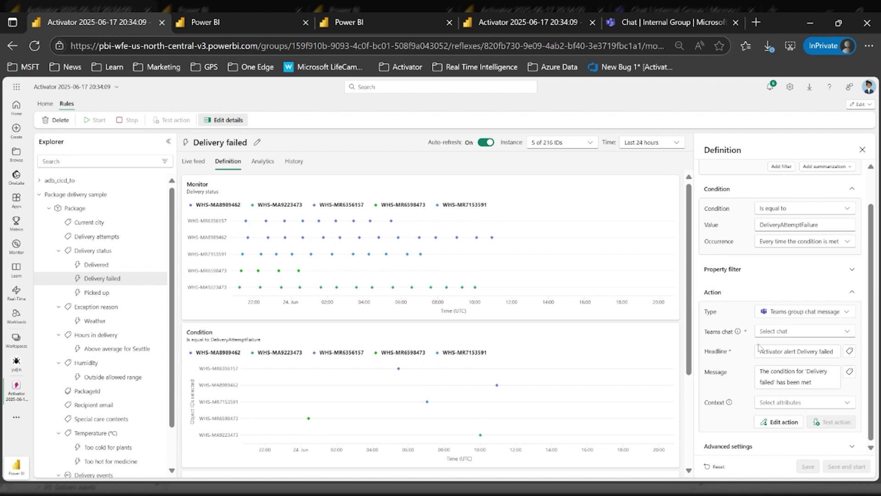
pyautogui.click(777, 334)
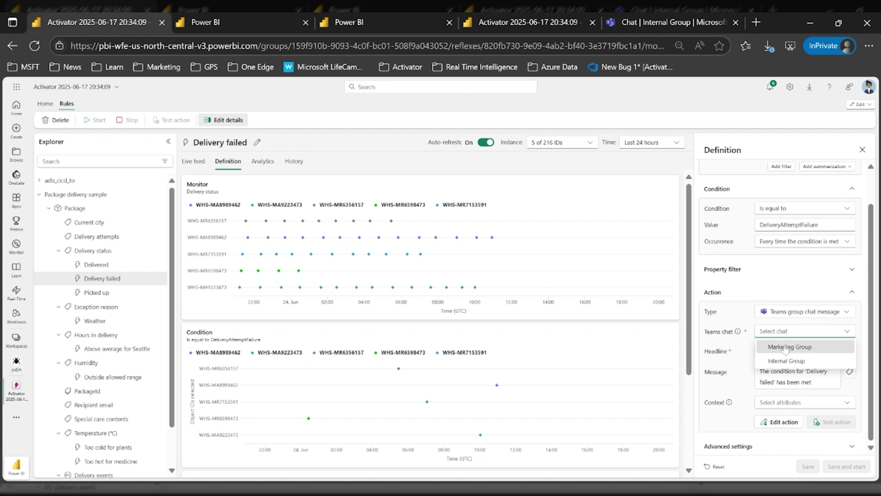
pyautogui.click(785, 347)
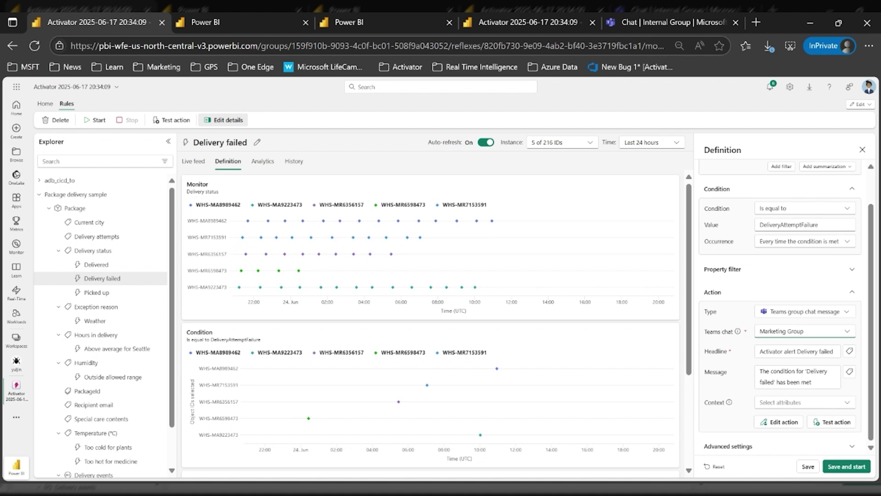
pyautogui.click(843, 425)
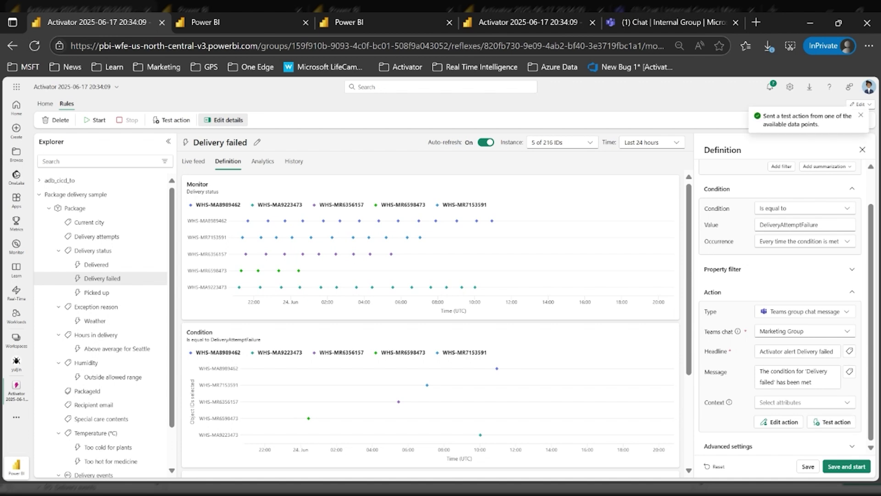
# - Check the 'Activator alert Delivery failed' card in Teams' Marketing Group chat, then return to Activator
pyautogui.click(654, 23)
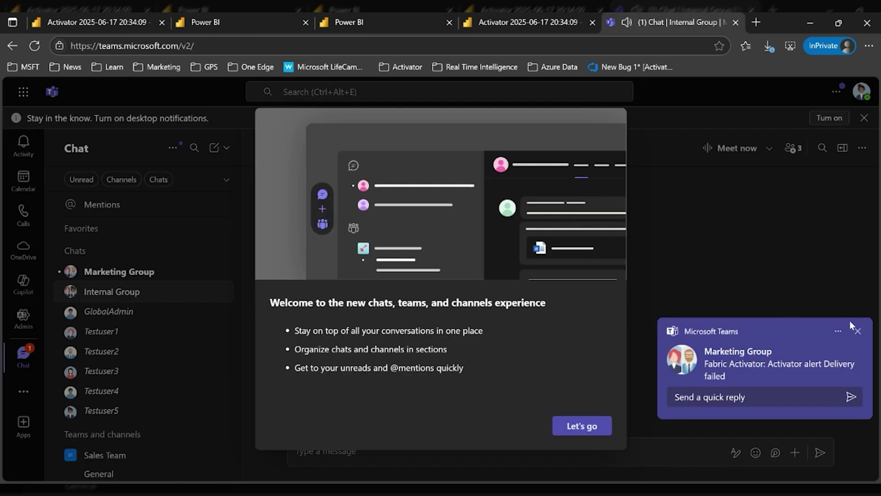
pyautogui.click(585, 431)
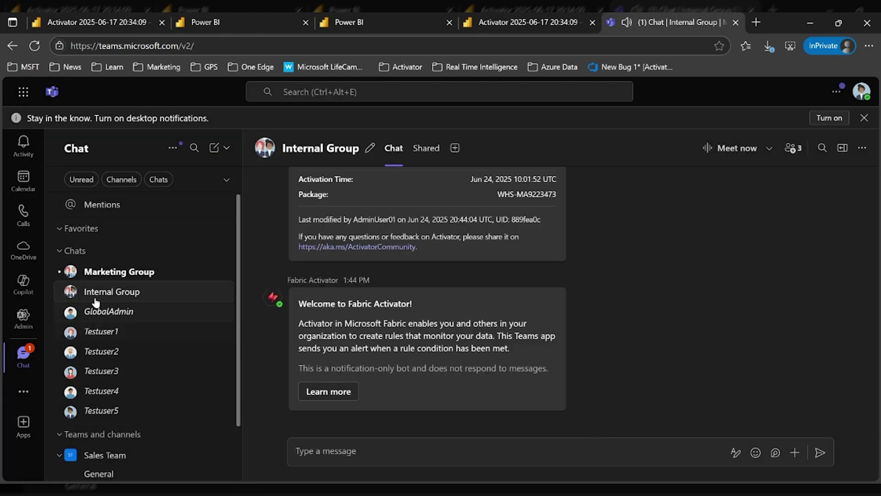
pyautogui.click(121, 272)
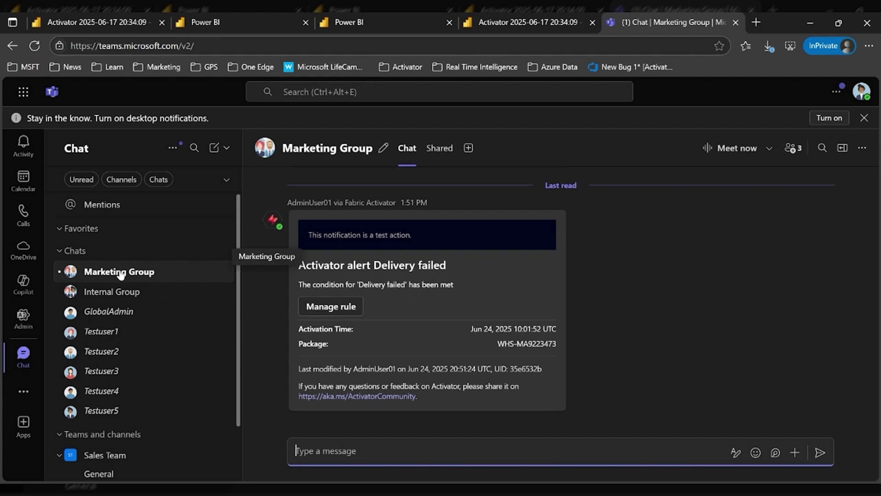
pyautogui.click(242, 251)
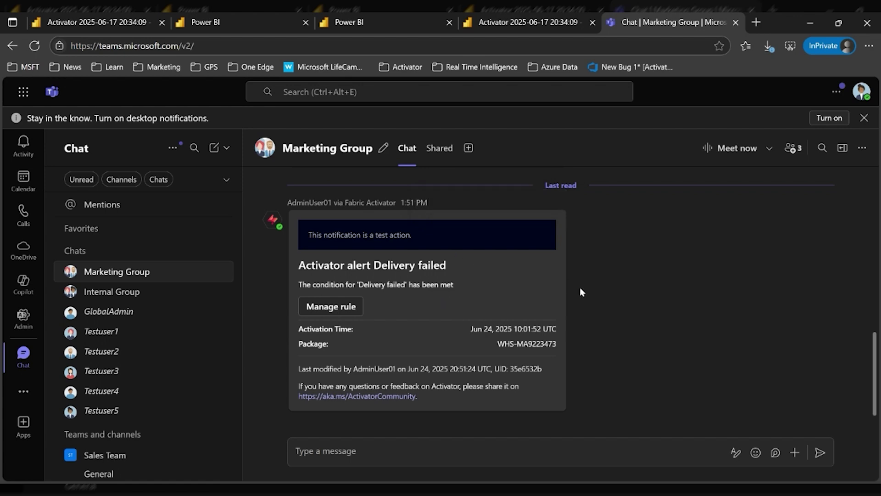
pyautogui.hotkey('ctrl', '1')
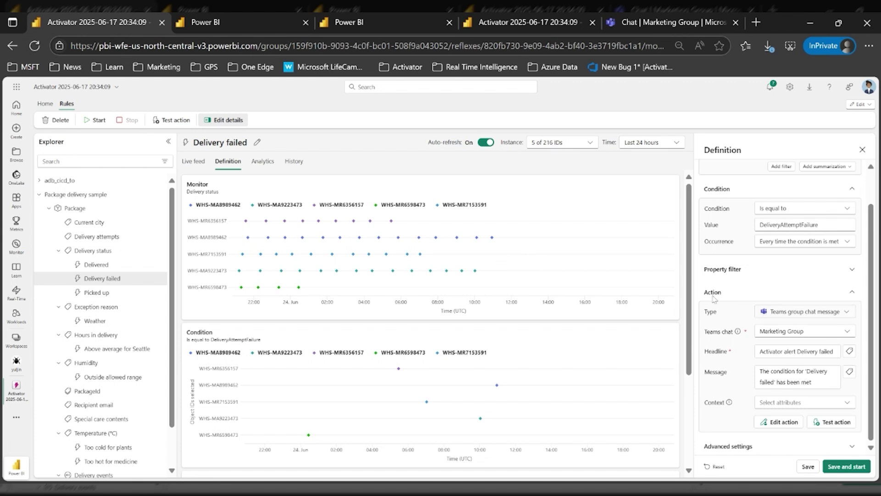
# - Switch the action to a Teams channel post in Sales Team's General channel and test it
pyautogui.click(794, 311)
pyautogui.moveTo(787, 352)
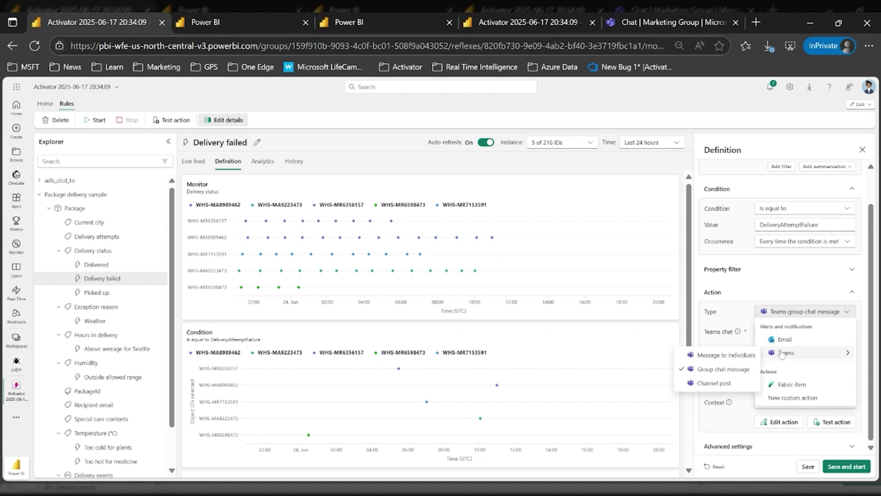
pyautogui.click(709, 383)
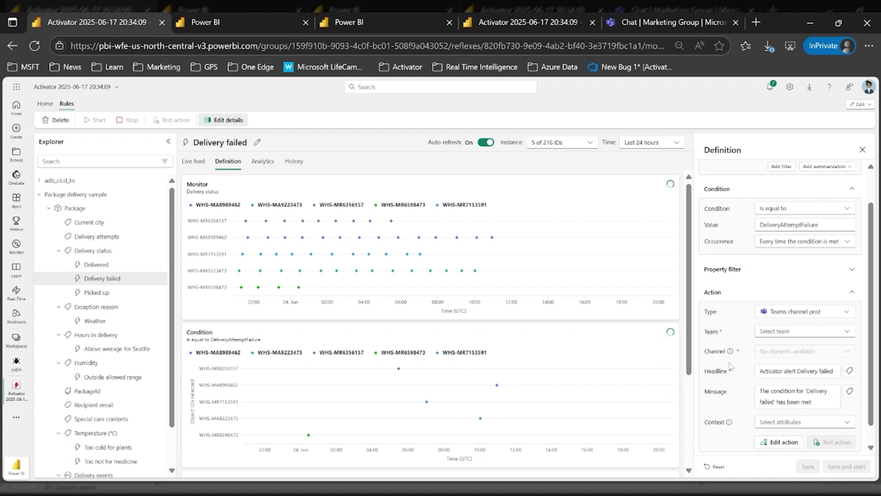
pyautogui.click(773, 337)
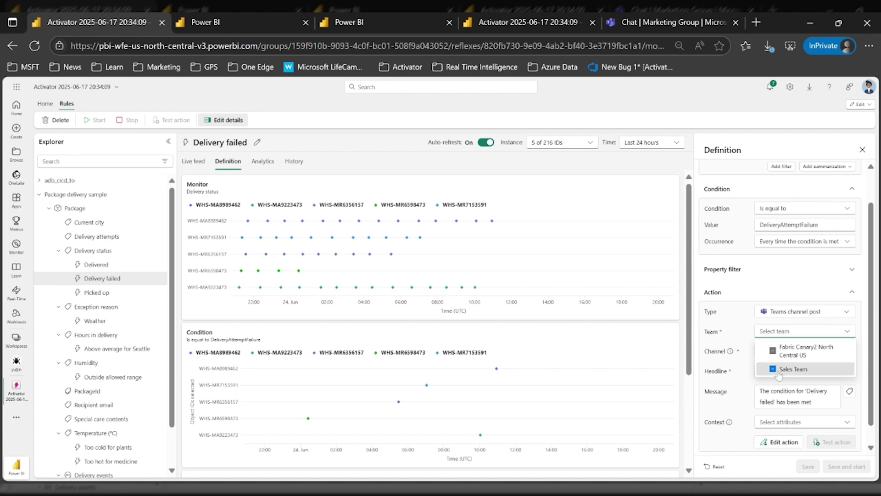
pyautogui.click(779, 370)
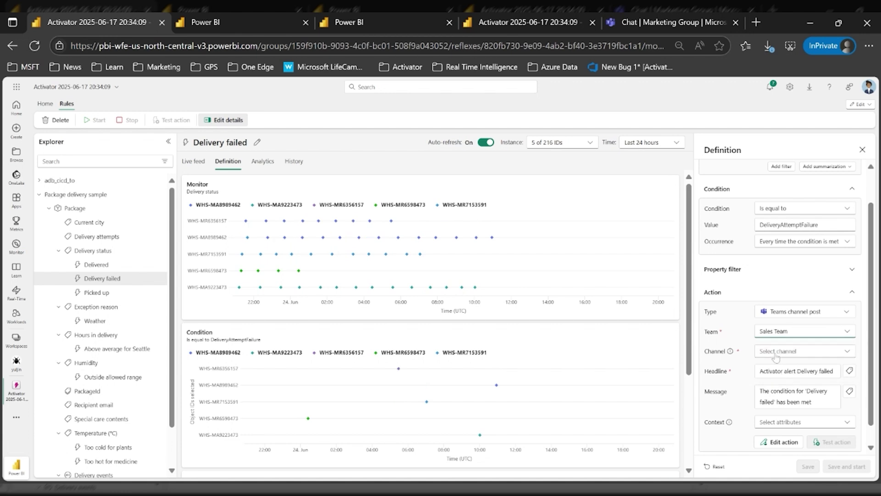
pyautogui.click(776, 353)
pyautogui.click(777, 368)
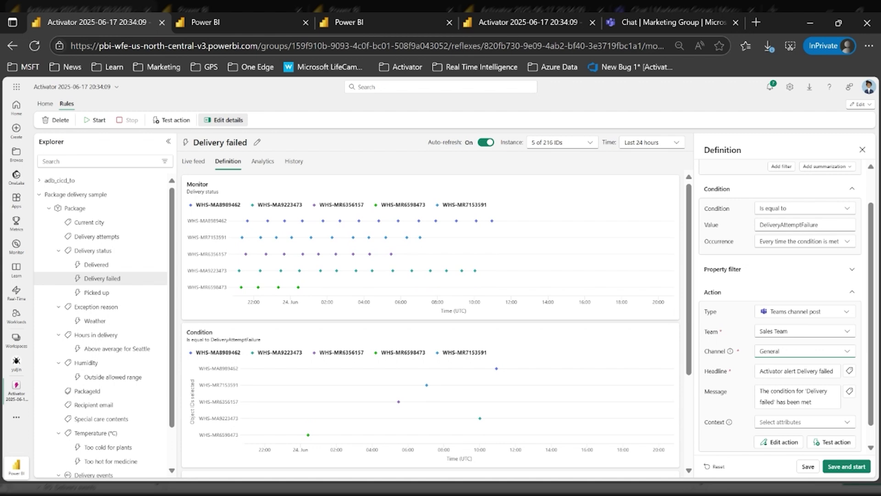
pyautogui.click(831, 441)
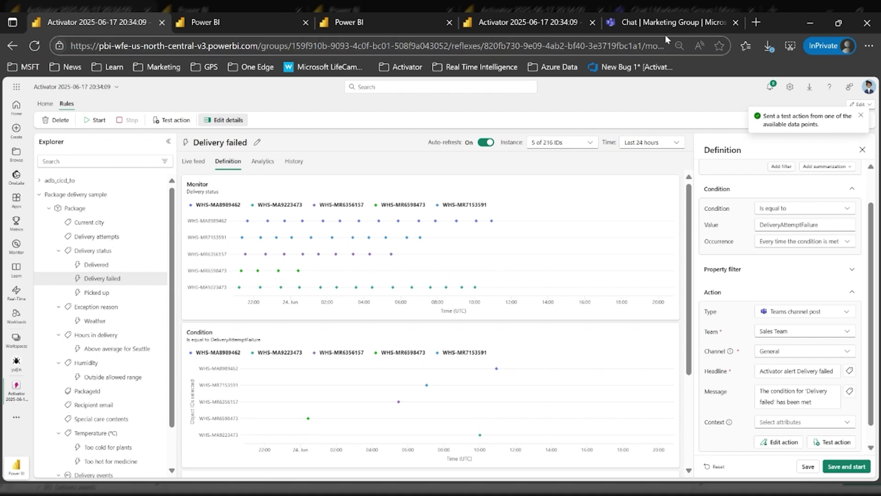
pyautogui.click(666, 22)
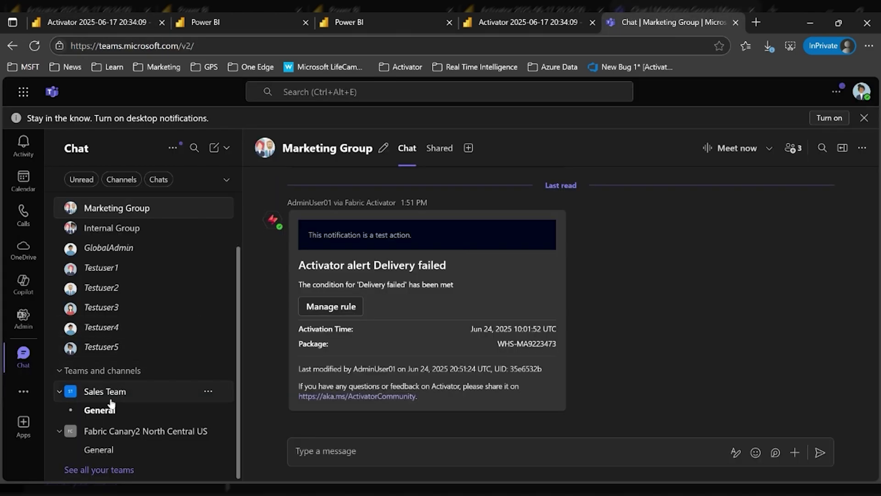
pyautogui.click(97, 410)
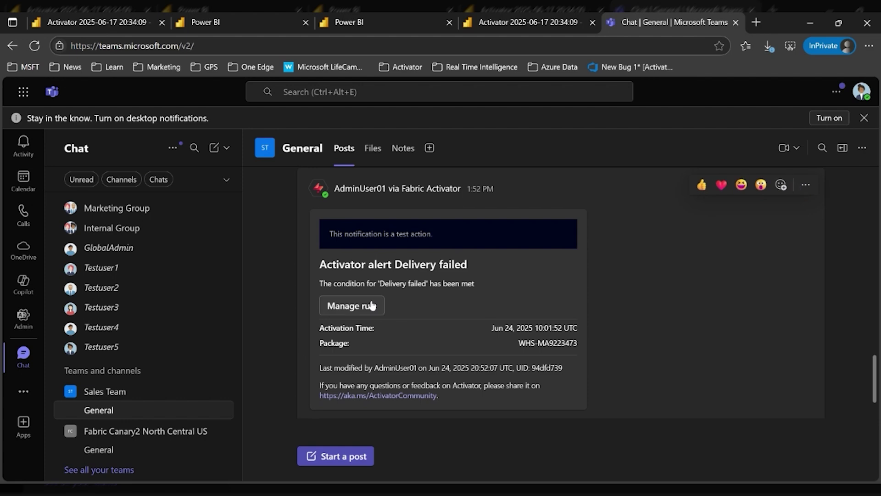
pyautogui.click(89, 23)
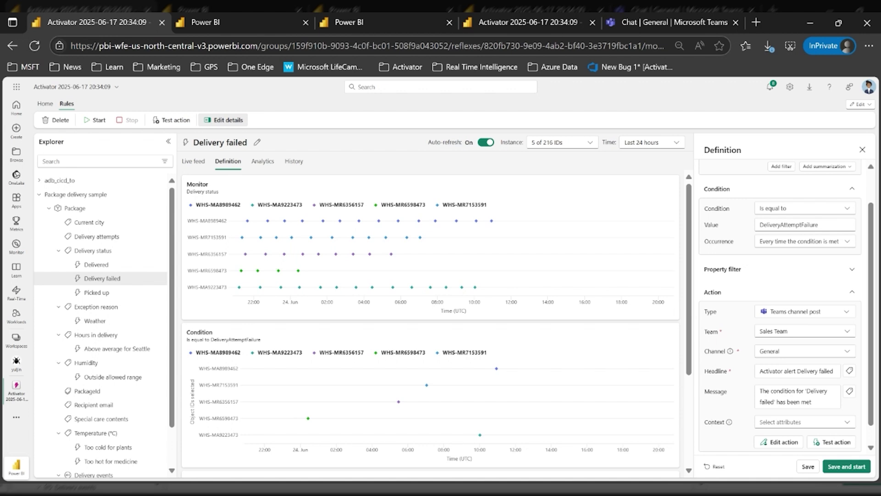
# - Create a Teams-message alert on Fabric Workspace item events and view its confirmation
pyautogui.click(239, 21)
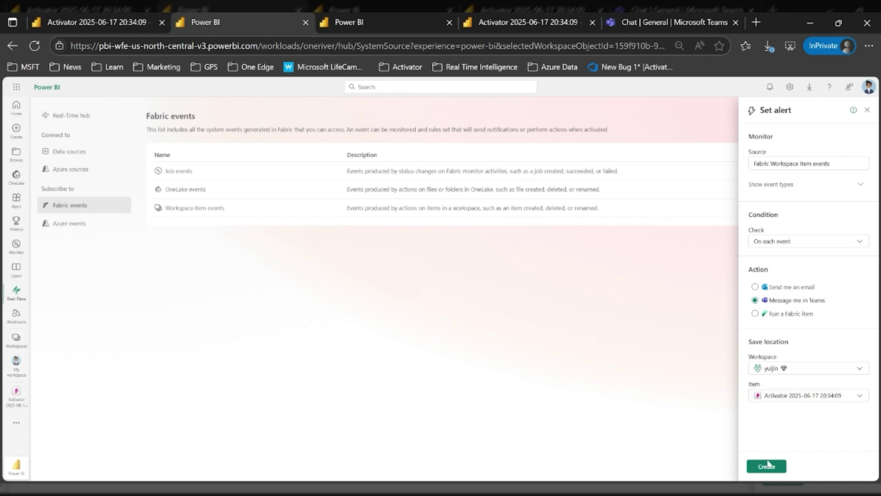
pyautogui.click(374, 26)
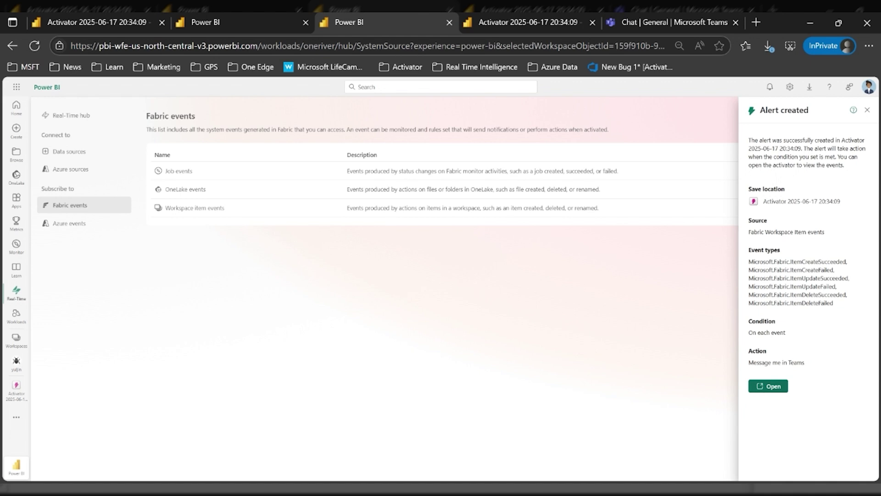
# - Open the newly created alert in Activator
pyautogui.click(768, 386)
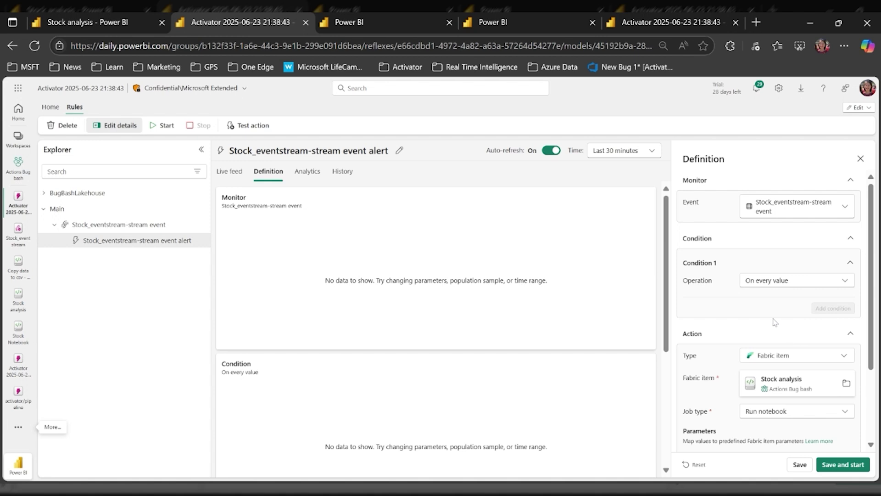
# - Review the Ticker, Ask and IsStock parameters and open the Stock analysis notebook
pyautogui.scroll(-2, 776, 323)
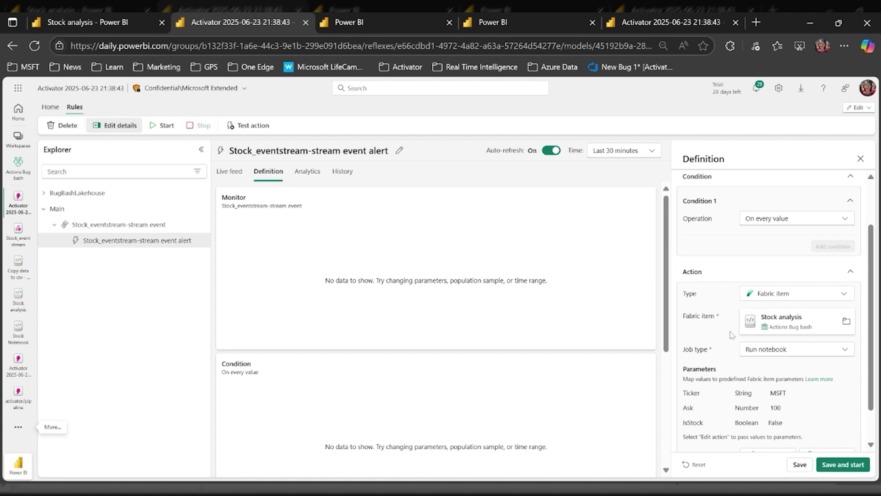
pyautogui.click(753, 321)
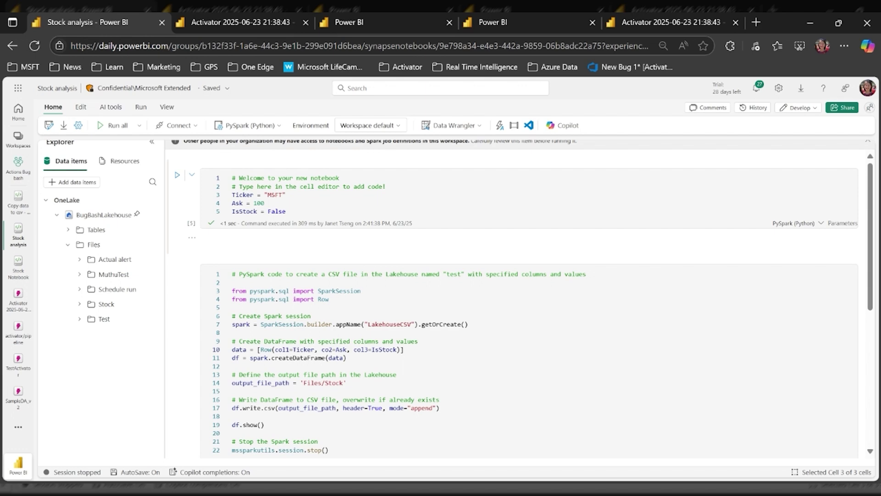
# - Return to the Activator rule and edit its Run notebook action
pyautogui.click(240, 22)
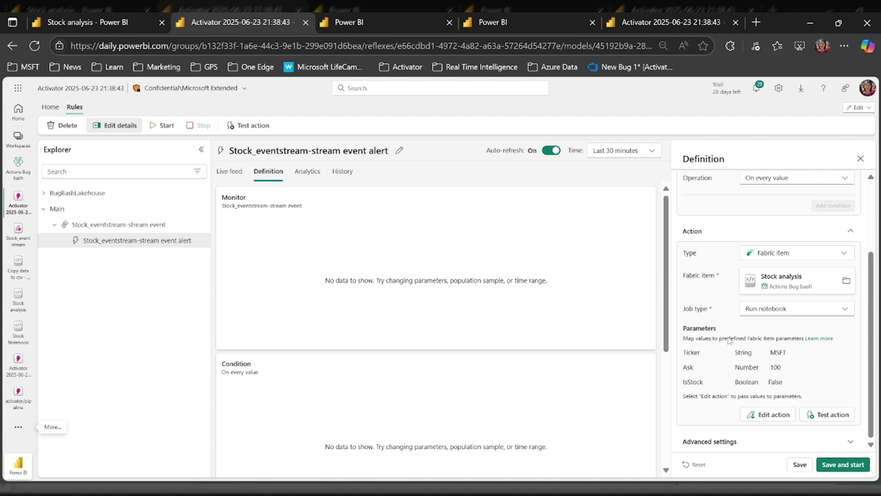
pyautogui.click(769, 415)
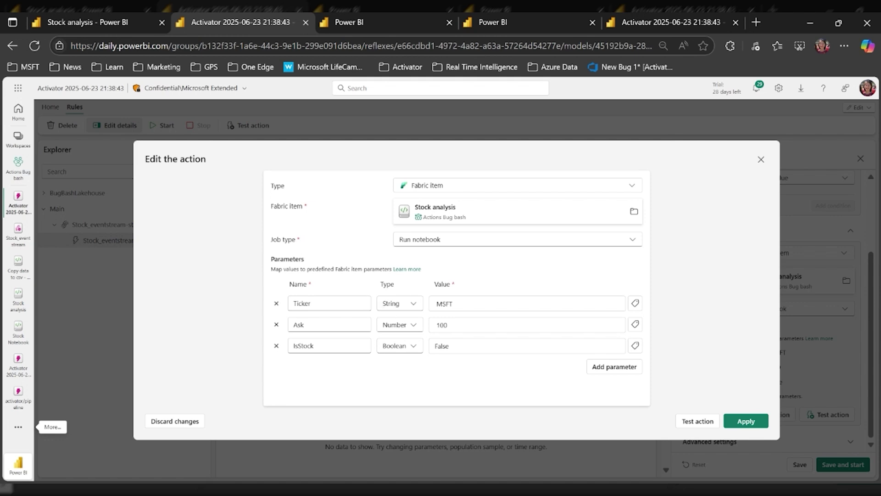
# - Replace Ticker MSFT with the symbol field and Ask 100 with askPrice
pyautogui.press('Tab')
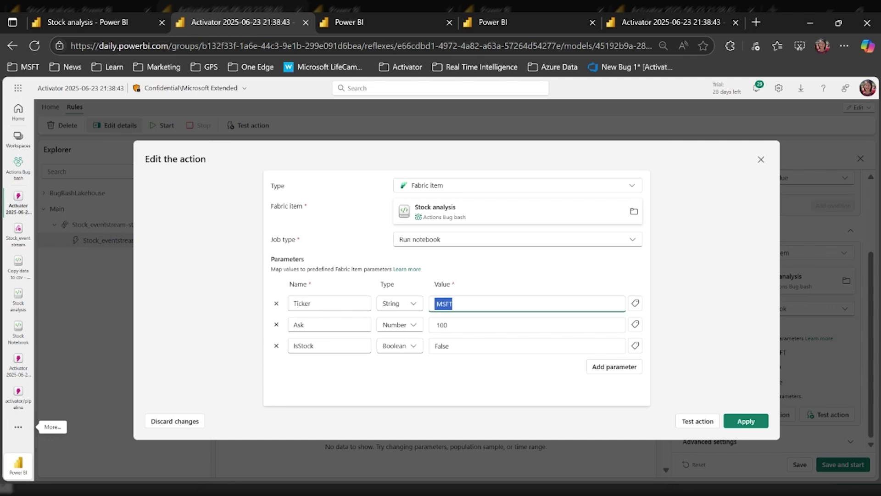
pyautogui.press('BackSpace')
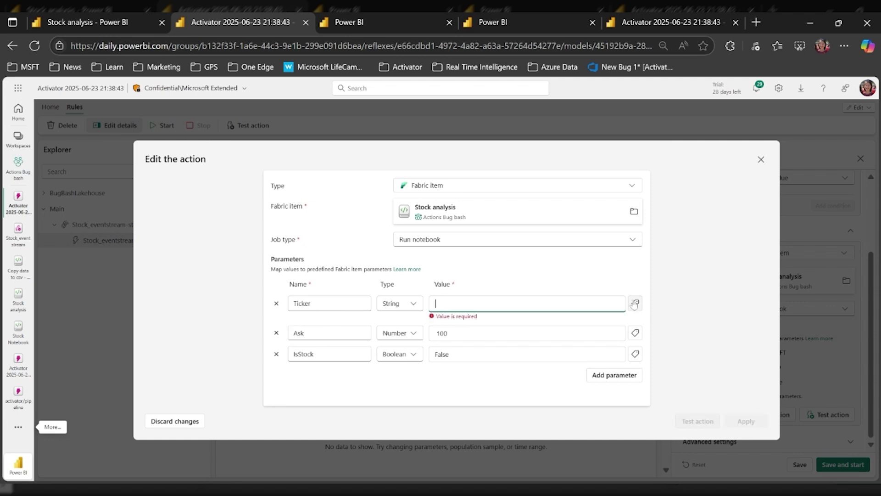
pyautogui.click(635, 303)
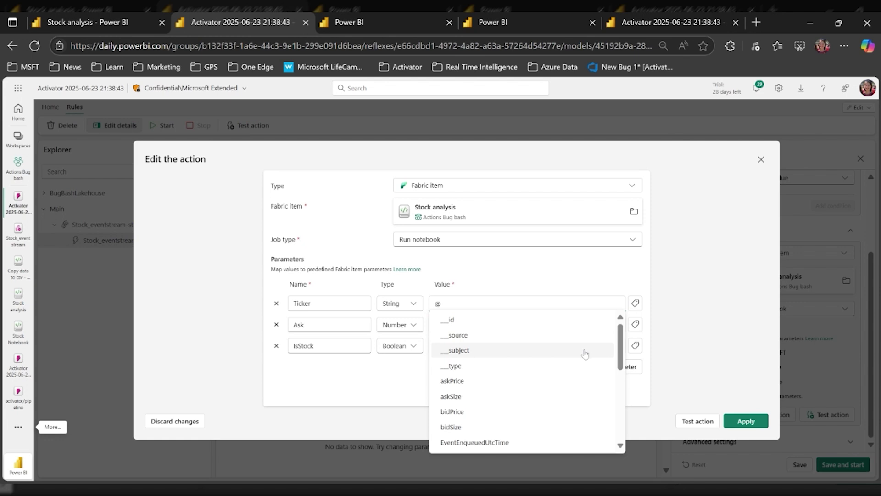
pyautogui.scroll(-7, 557, 407)
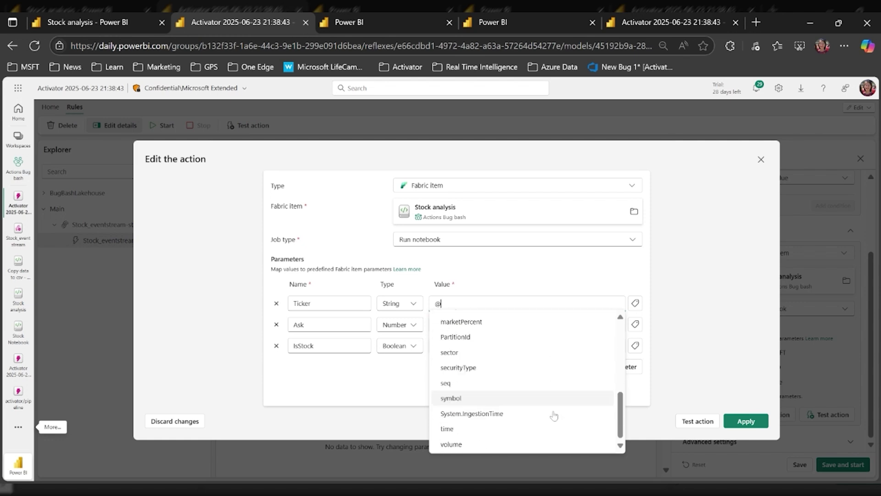
pyautogui.click(514, 397)
pyautogui.click(485, 327)
pyautogui.press('BackSpace')
pyautogui.press('BackSpace')
pyautogui.press('BackSpace')
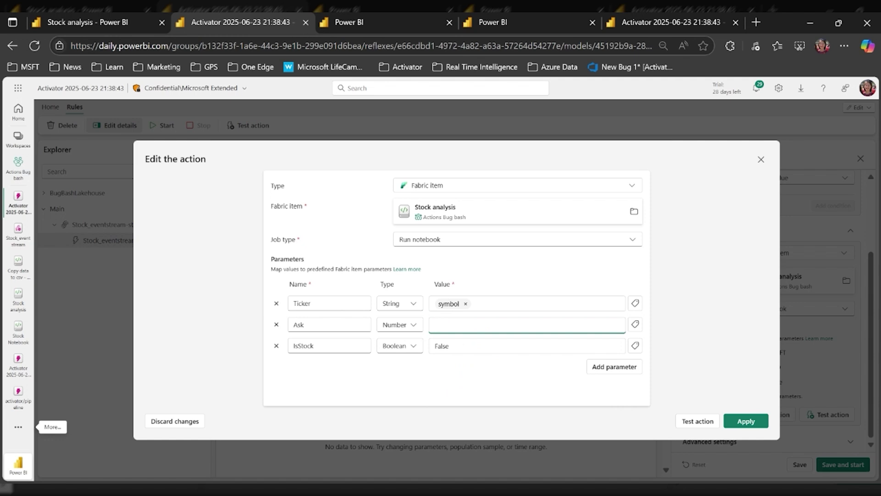
pyautogui.click(635, 325)
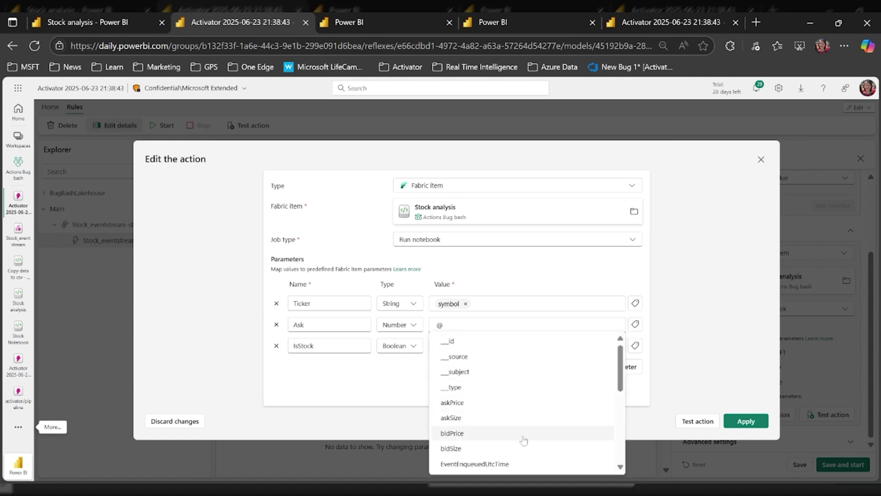
pyautogui.click(488, 402)
# - Set IsStock to True, apply the changes and test the notebook action
pyautogui.click(486, 345)
pyautogui.write('Fals')
pyautogui.press('BackSpace')
pyautogui.press('BackSpace')
pyautogui.press('BackSpace')
pyautogui.press('BackSpace')
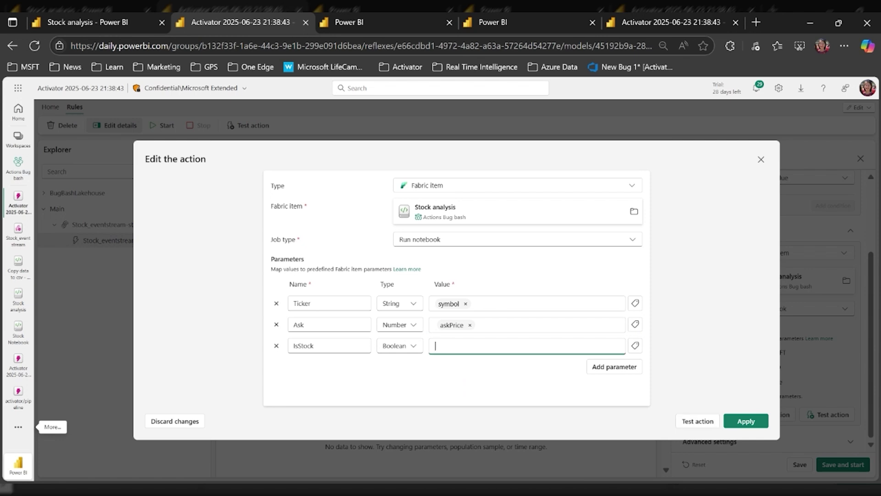
pyautogui.write('True')
pyautogui.click(539, 375)
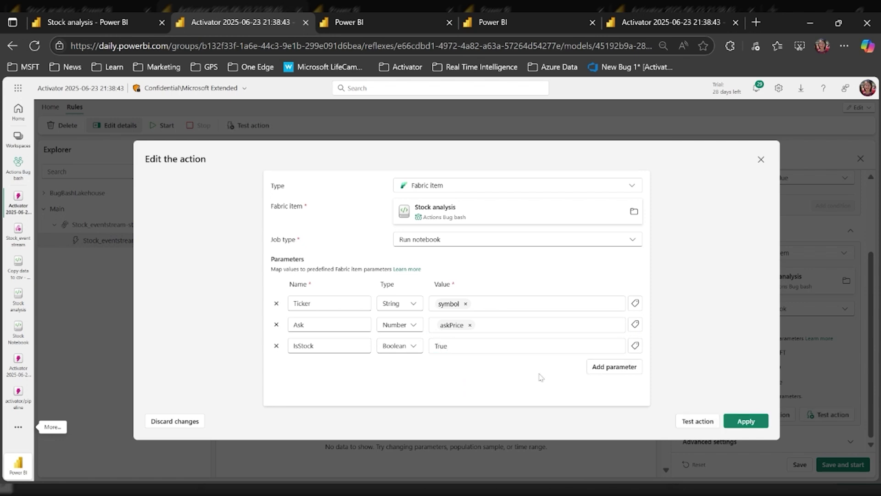
pyautogui.click(746, 421)
pyautogui.click(835, 417)
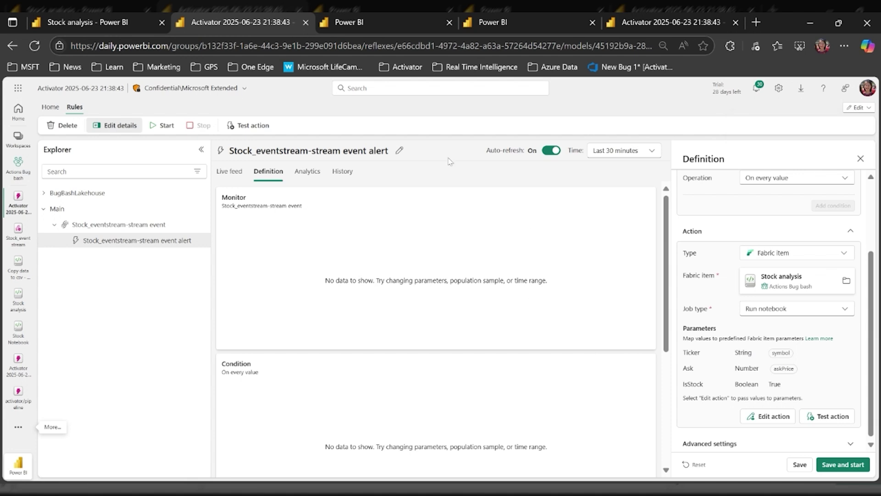
# - Switch to the Real-Time hub tab with the Set alert pane
pyautogui.click(406, 15)
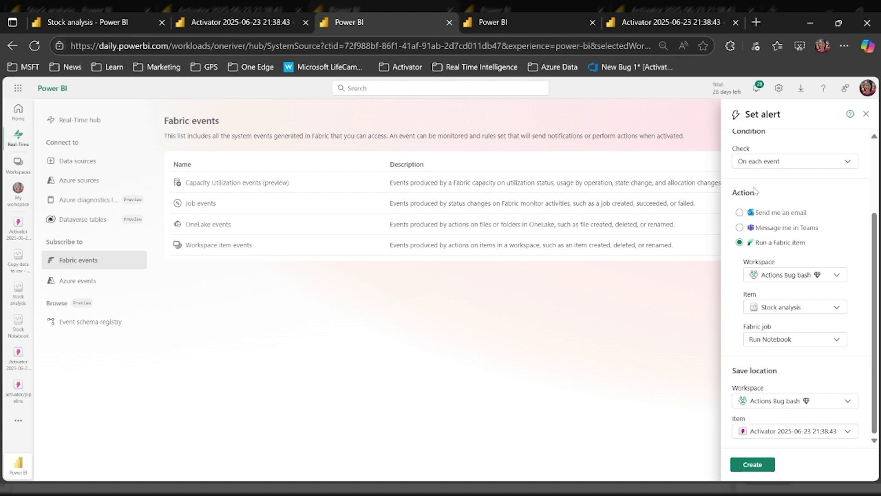
# - Create the Job events alert running the Stock analysis notebook, then open its Activator item
pyautogui.scroll(2, 779, 181)
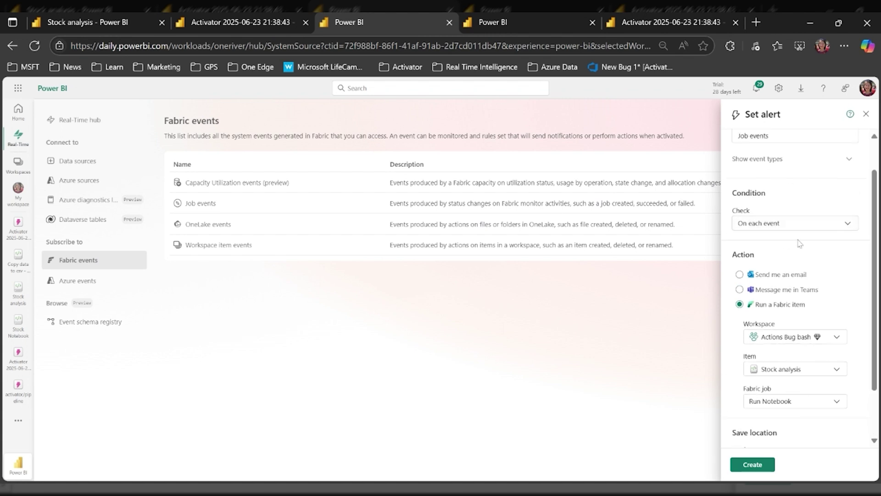
pyautogui.scroll(-2, 797, 242)
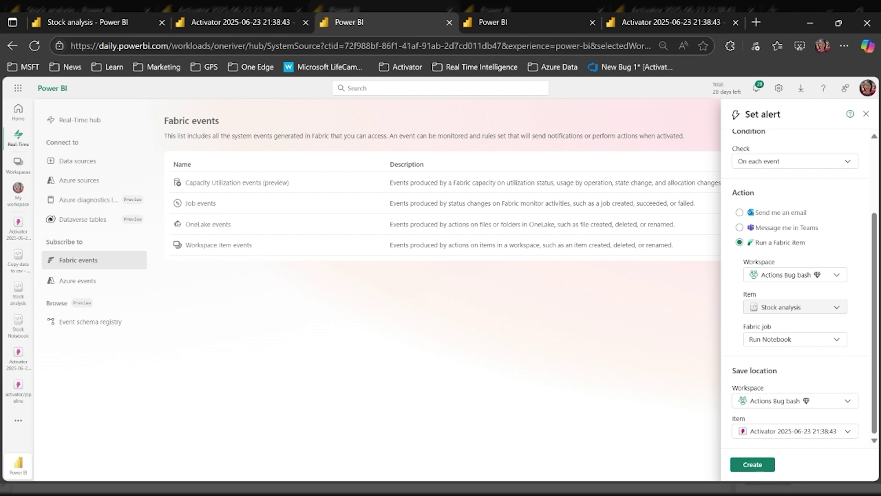
pyautogui.click(752, 465)
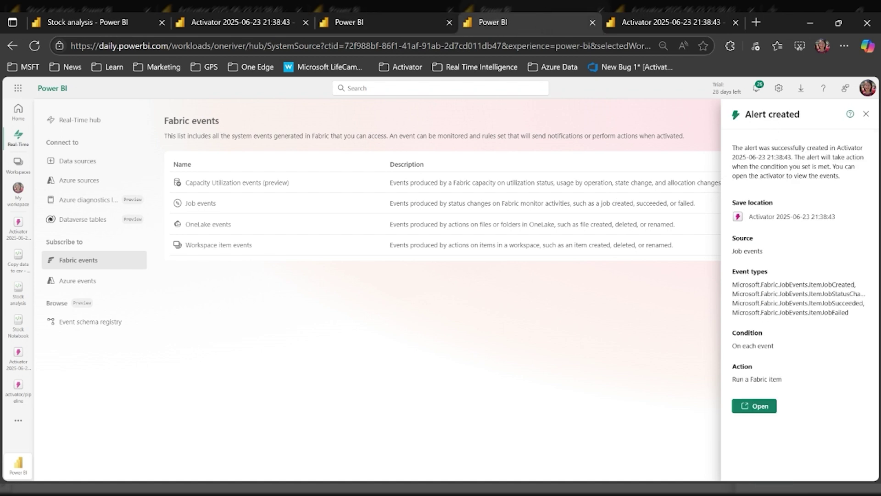
pyautogui.click(760, 407)
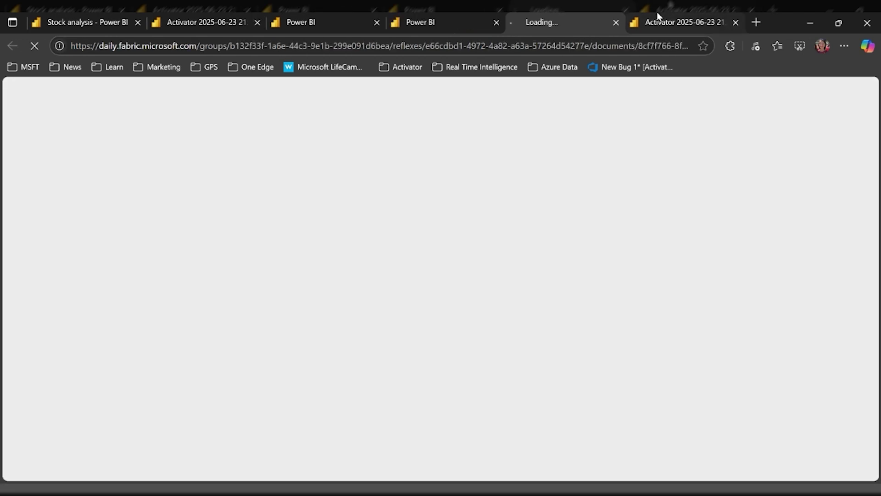
# - Switch to the Activator tab to view the new alert
pyautogui.click(675, 21)
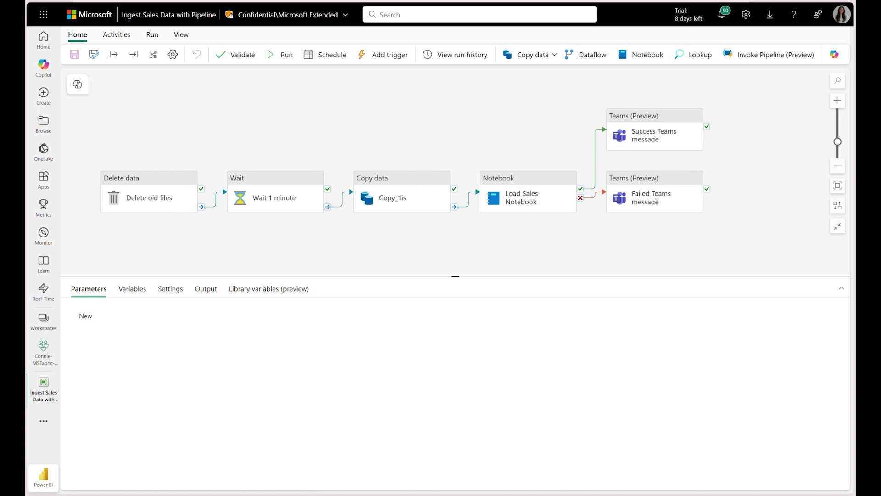
# - Start a run of the Ingest Sales Data with Pipeline pipeline
pyautogui.click(287, 56)
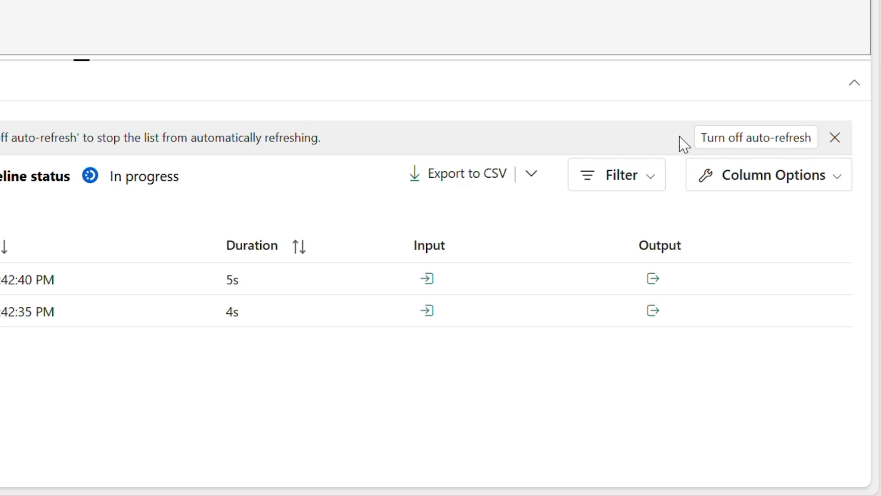
# - Turn off auto-refresh and refresh the Output list until all five activities show Succeeded
pyautogui.click(707, 138)
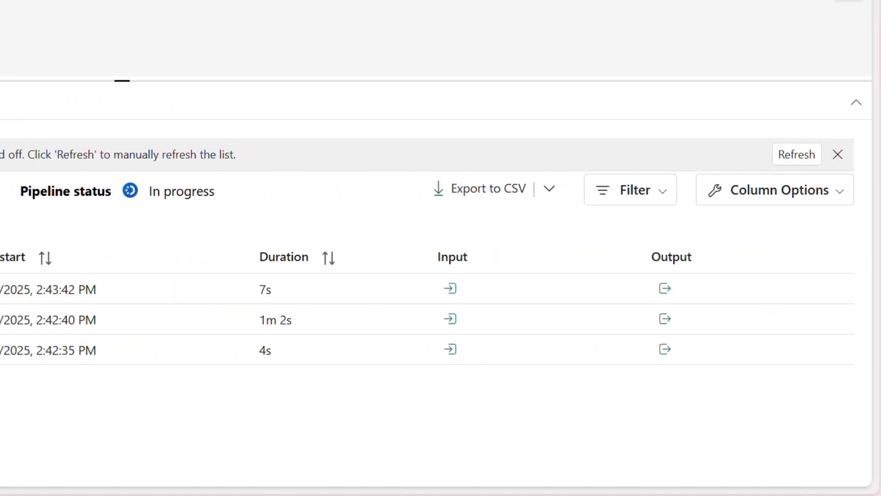
pyautogui.click(785, 158)
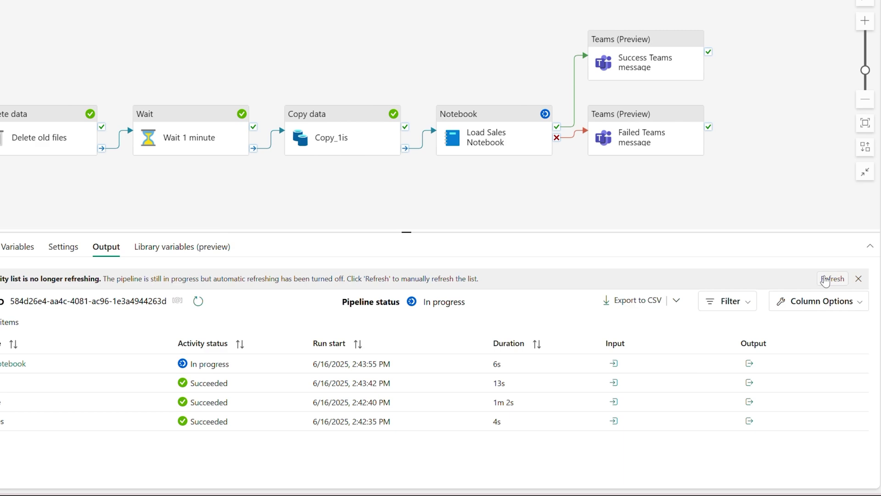
pyautogui.click(832, 279)
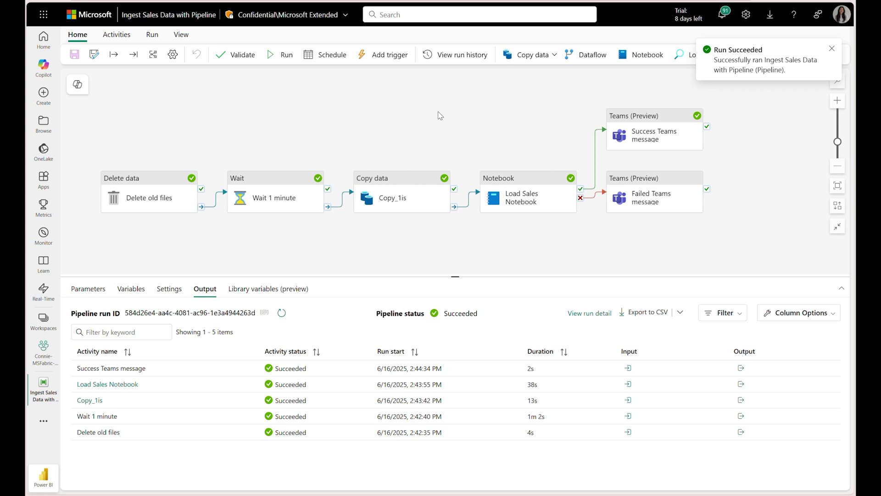